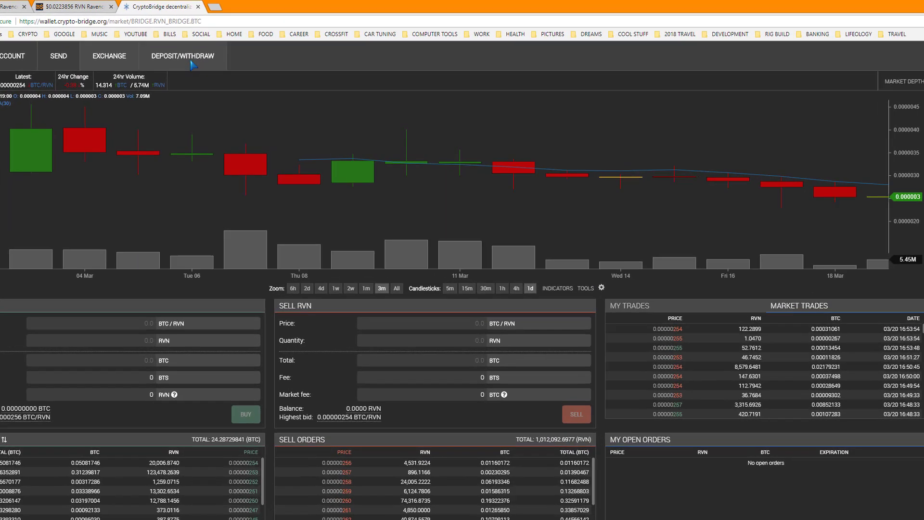
Unlock the local wallet with Chrome's saved password, retrying after 'Incorrect password', to show the BCO deposit address.
click(208, 50)
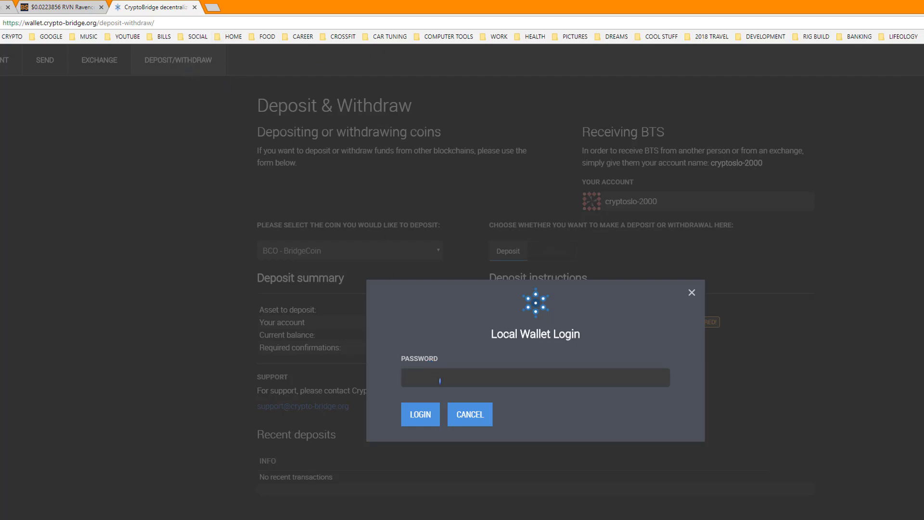
click(428, 362)
click(436, 404)
click(435, 404)
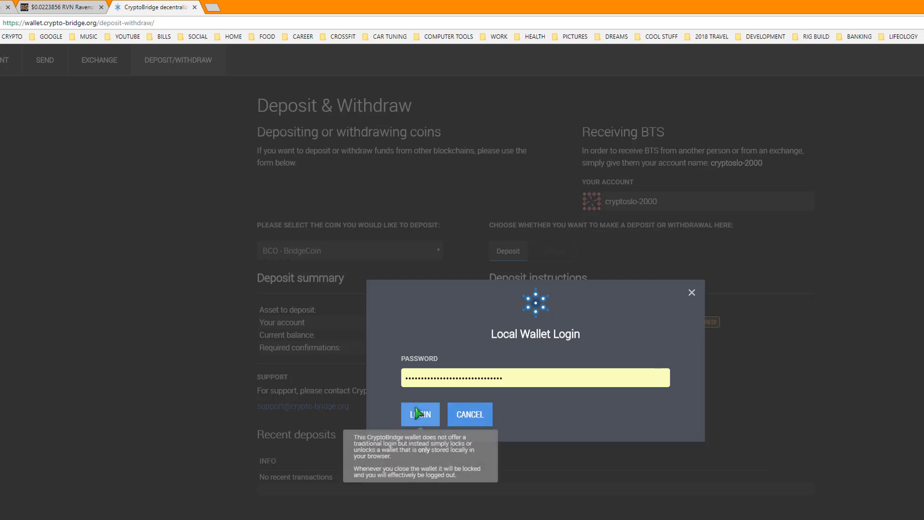
click(417, 413)
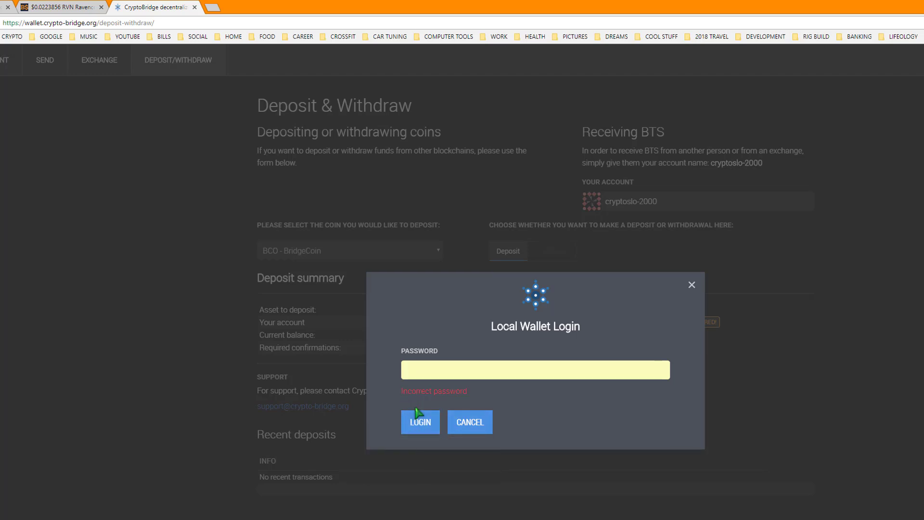
click(440, 375)
click(436, 399)
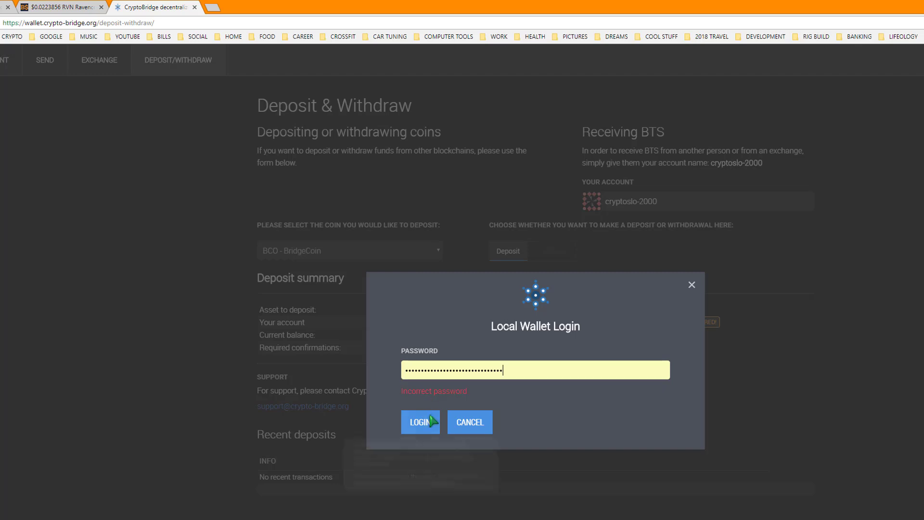
click(432, 422)
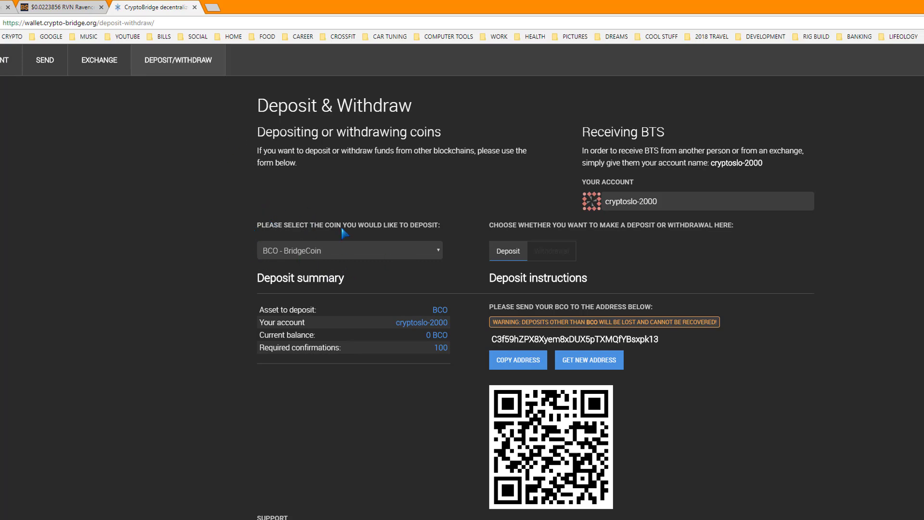
Switch the deposit coin to LTC - Litecoin, select its deposit address, and open a new browser tab.
click(439, 251)
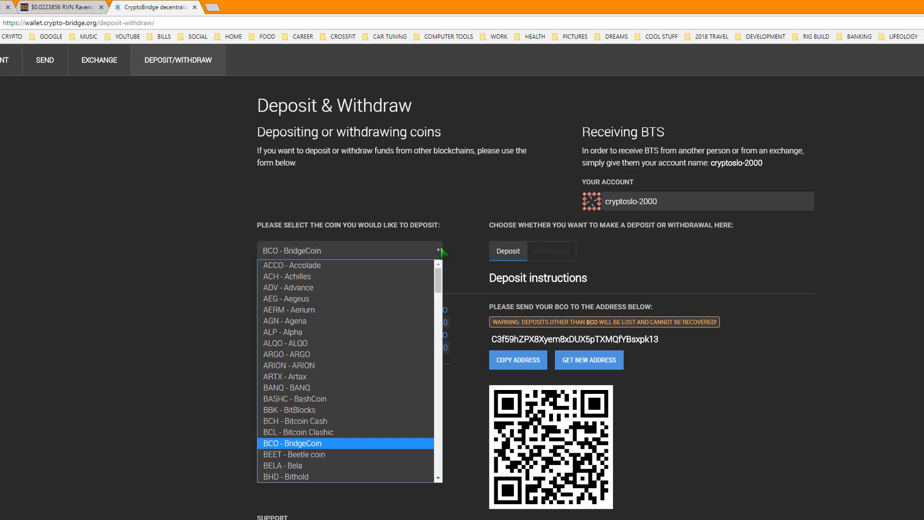
drag(439, 291, 422, 382)
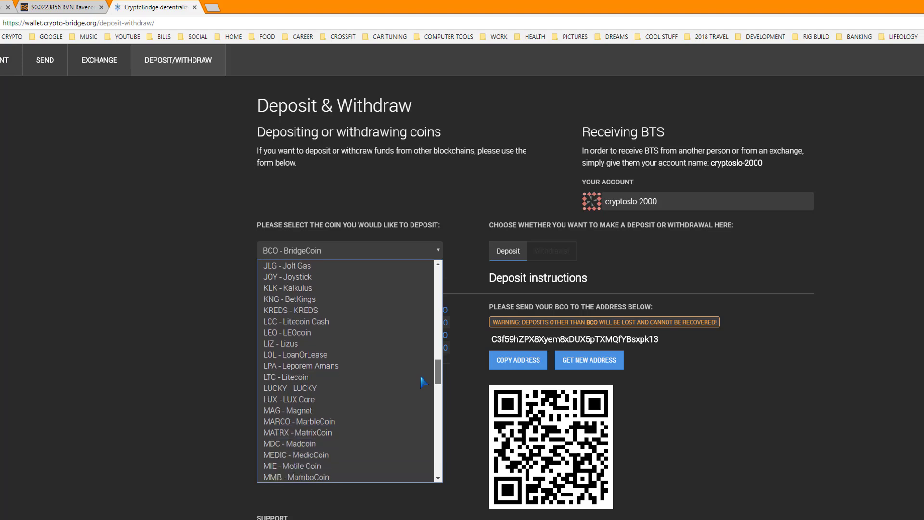
click(321, 377)
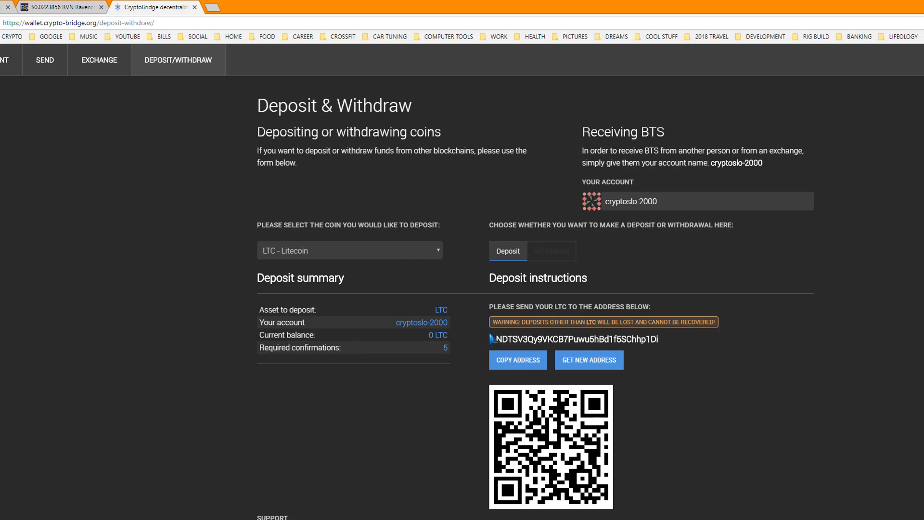
double_click(619, 338)
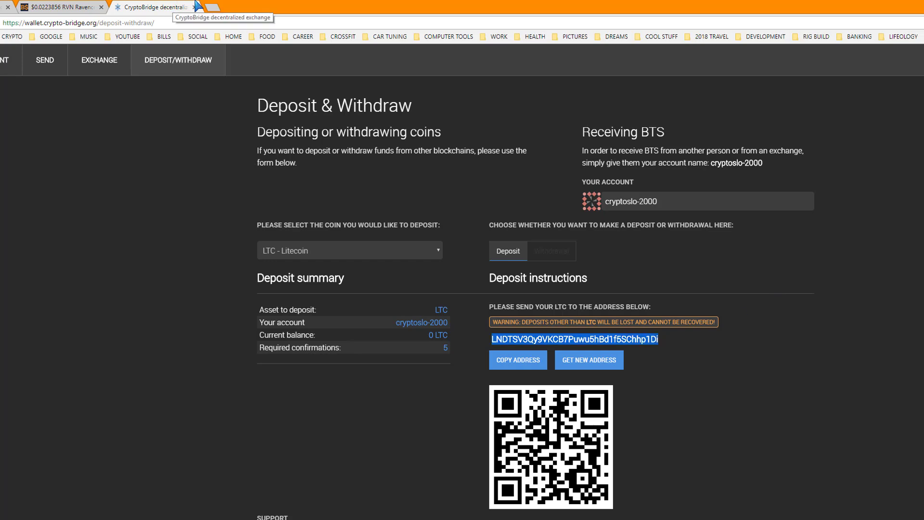
click(212, 8)
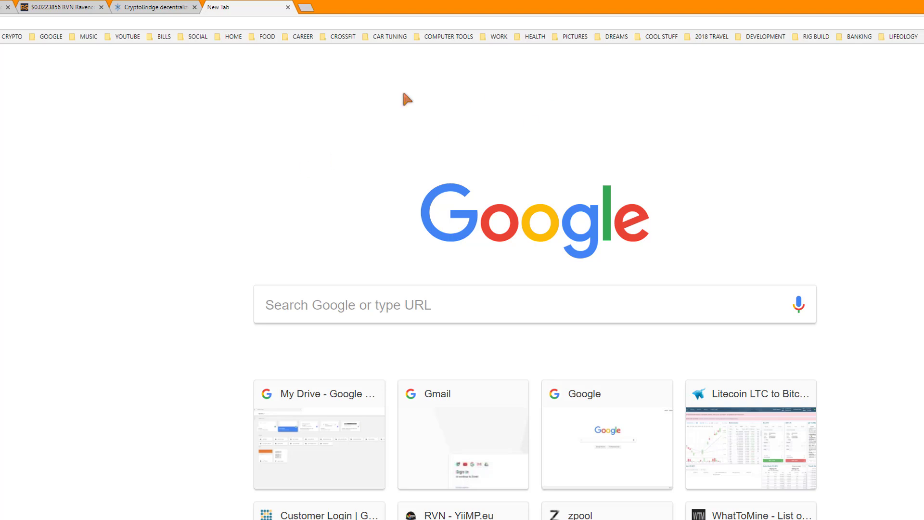
Go to the Coinbase sign-in page through the CRYPTO > EXCHANGES > COINBASE bookmark.
click(51, 36)
mouse_move(12, 36)
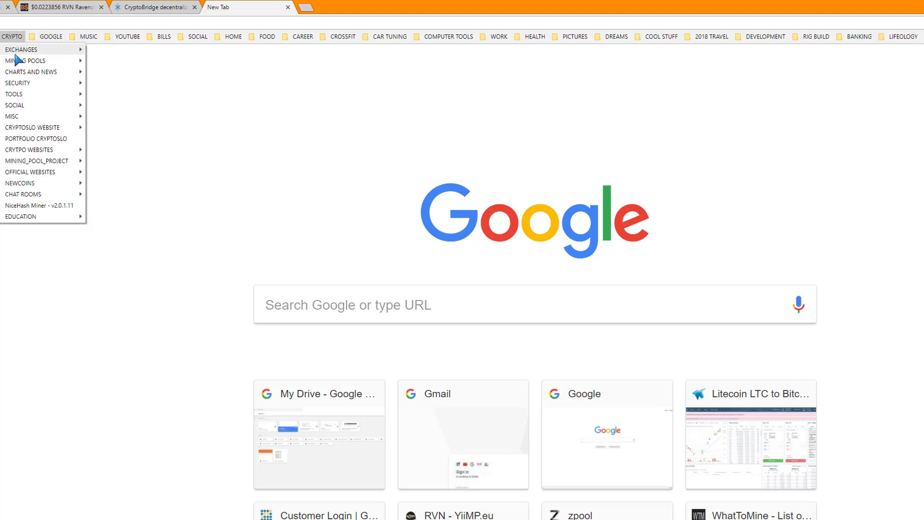
mouse_move(15, 55)
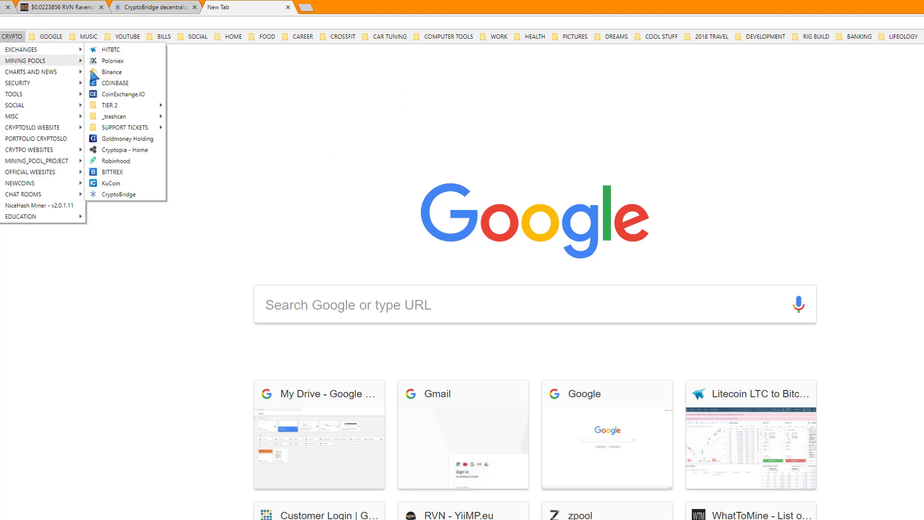
click(112, 83)
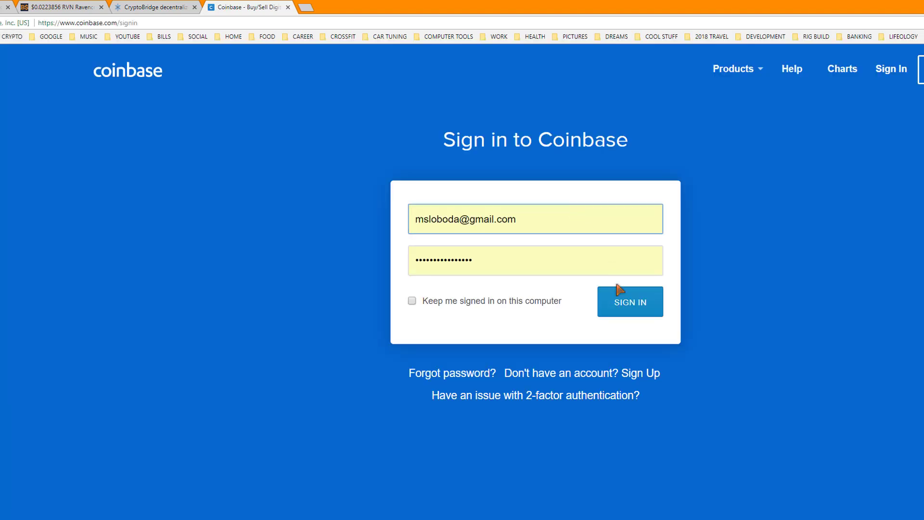
Sign in to Coinbase, entering the authenticator's two-step verification code.
click(628, 312)
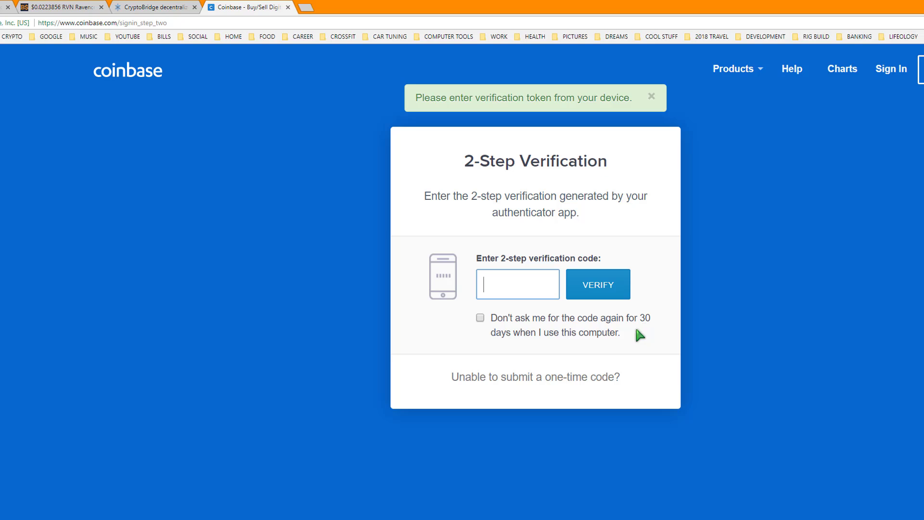
key(Return)
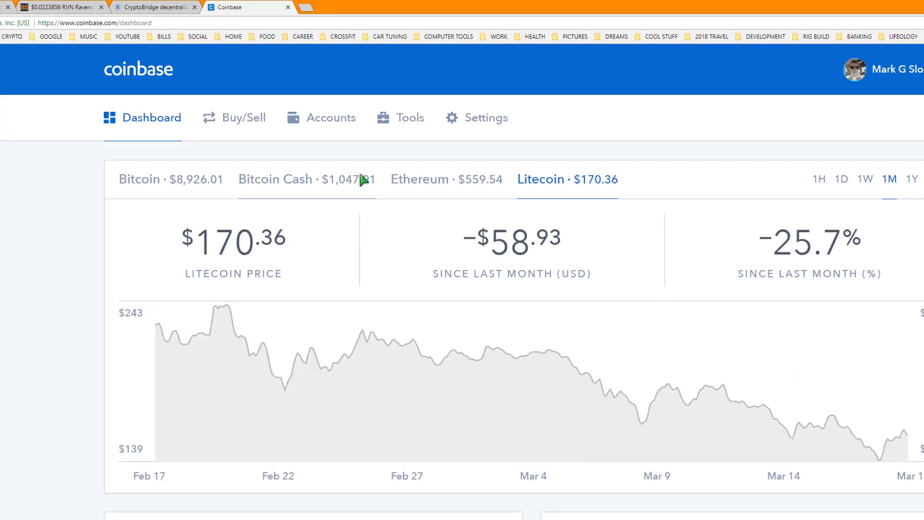
Close the bitscreener RVN price tab and return to the Coinbase dashboard showing 1.0000 LTC.
click(178, 7)
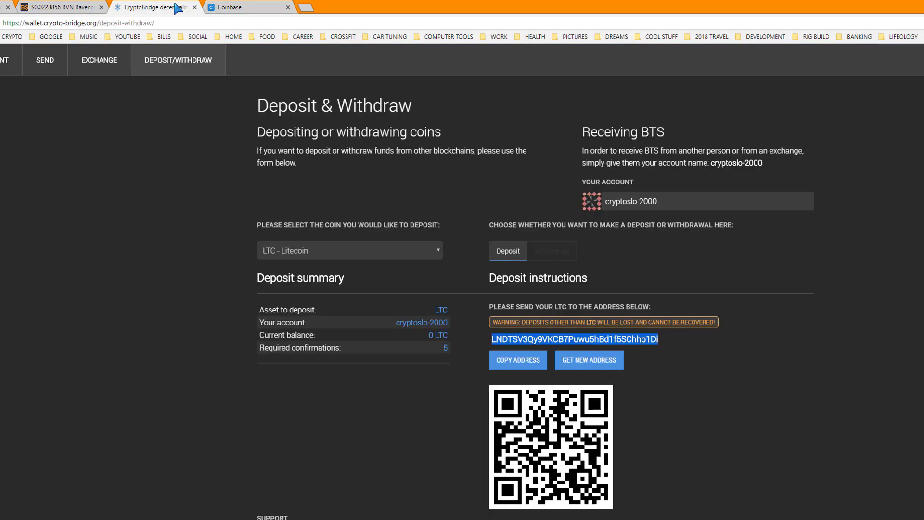
click(48, 7)
click(101, 7)
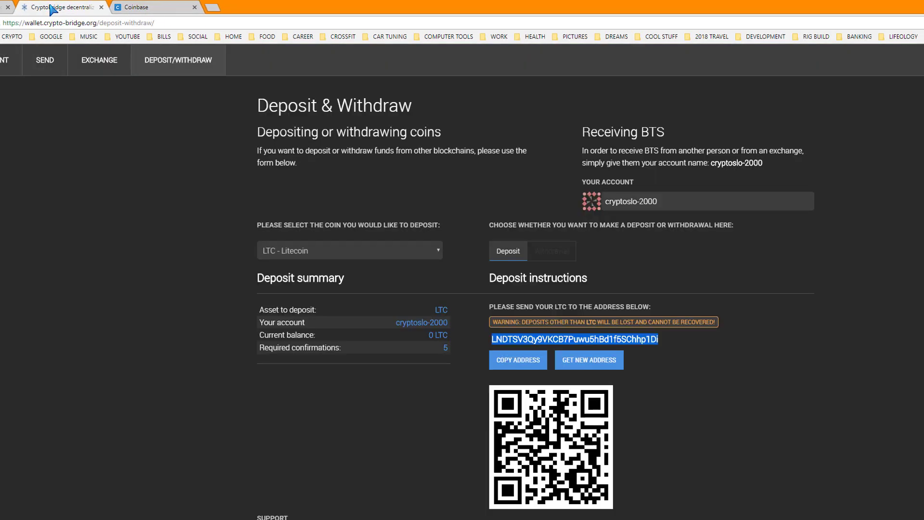
key(ctrl+shift+t)
click(8, 7)
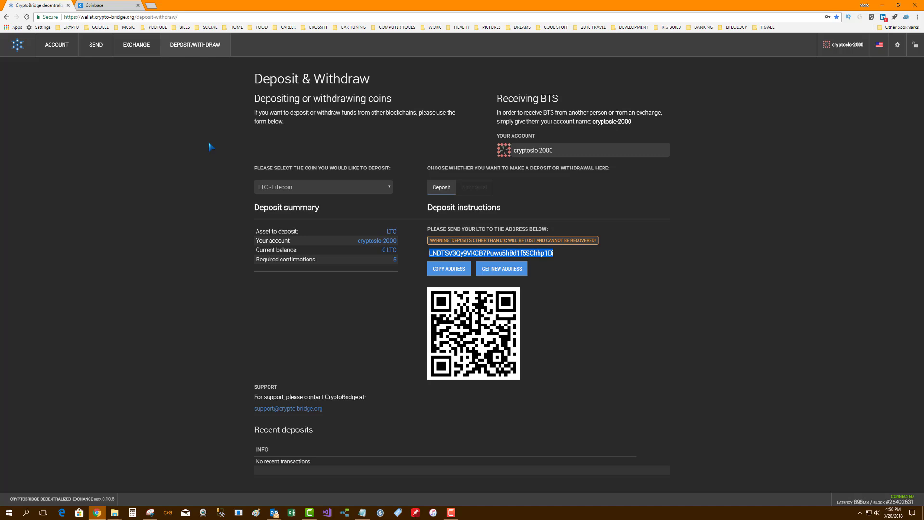
click(112, 5)
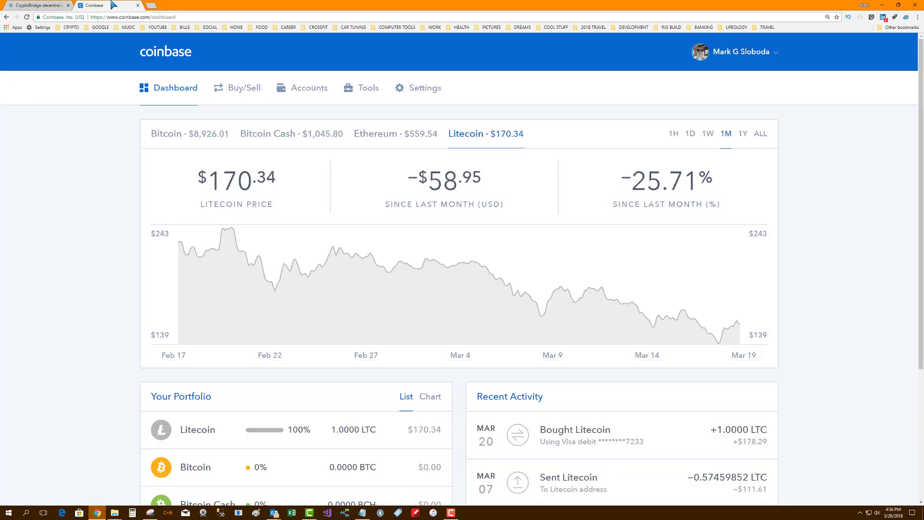
Under Accounts, start a Send from the LTC Wallet holding 1.0000 LTC.
click(303, 92)
scroll(303, 92, down, 1)
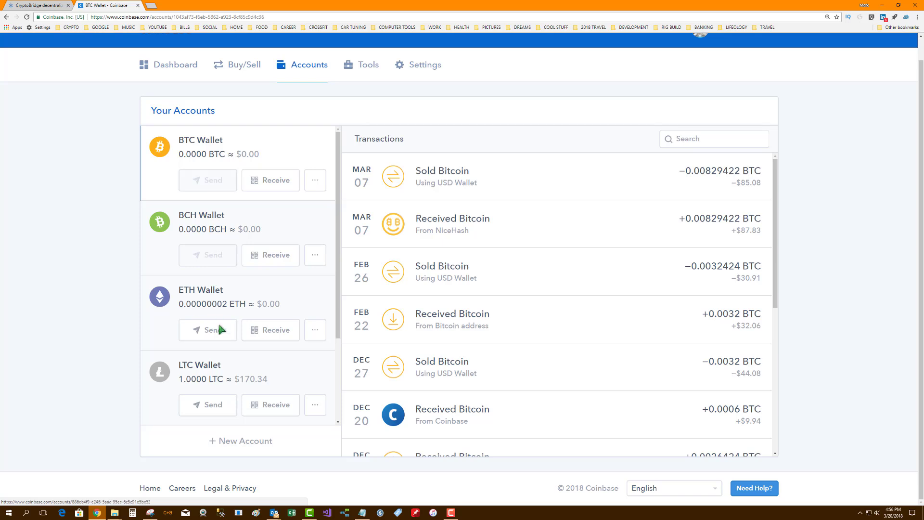
scroll(229, 322, down, 2)
scroll(297, 330, down, 1)
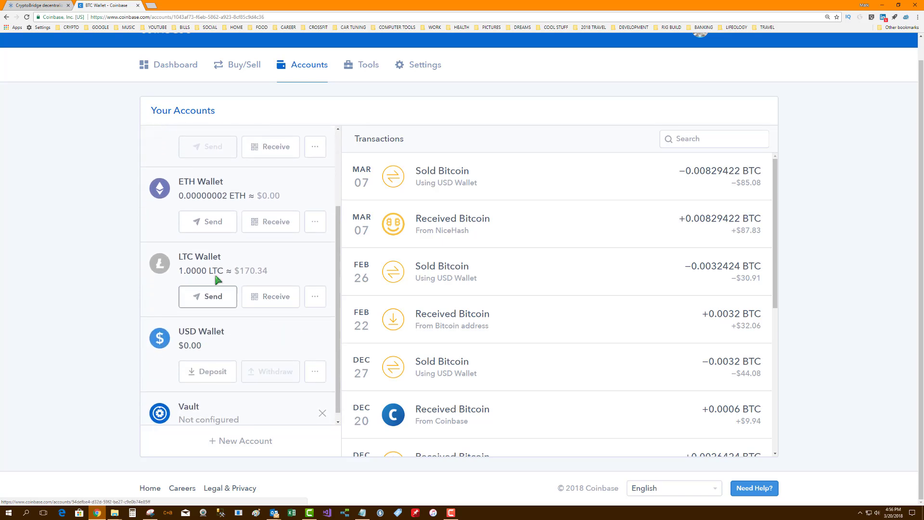
click(210, 297)
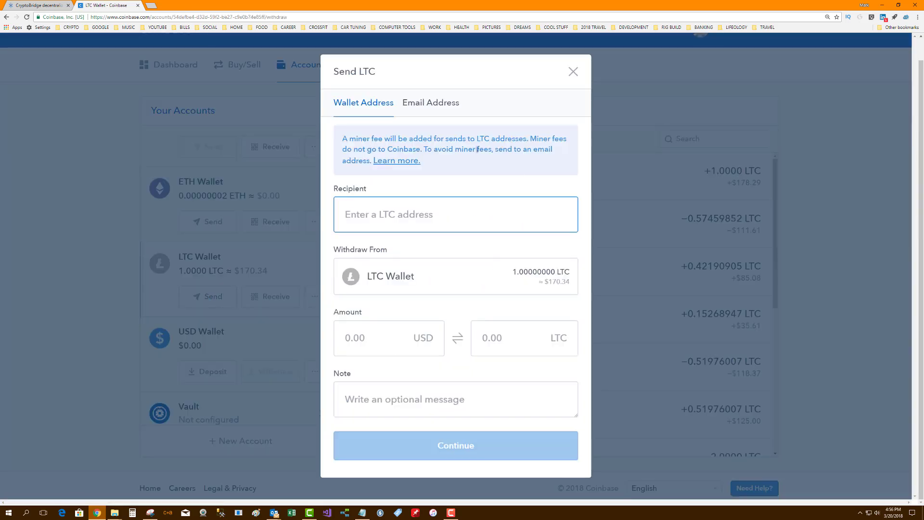
Copy the CryptoBridge LTC deposit address and come back to the Coinbase send form.
click(22, 5)
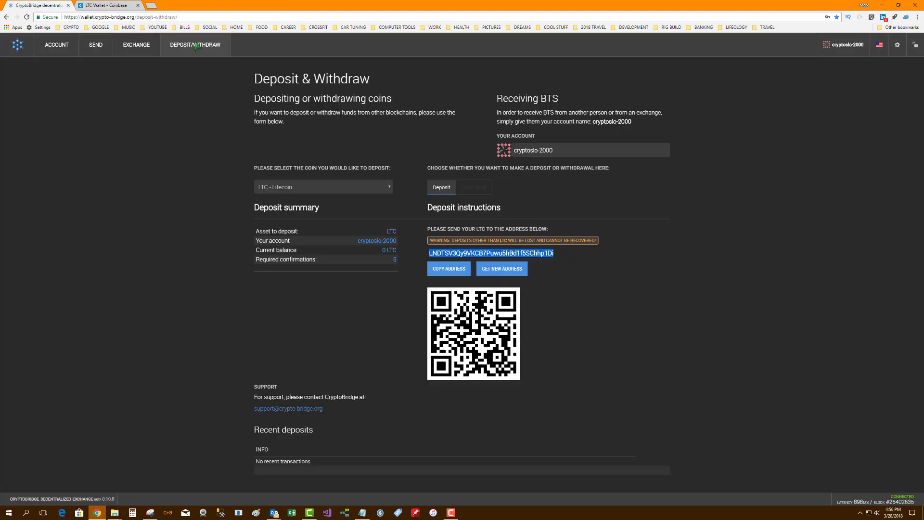
click(461, 274)
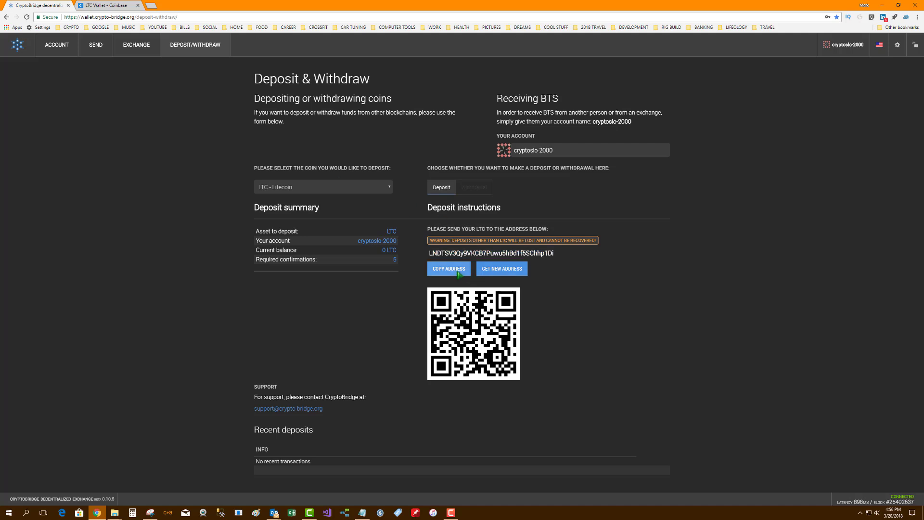
click(107, 6)
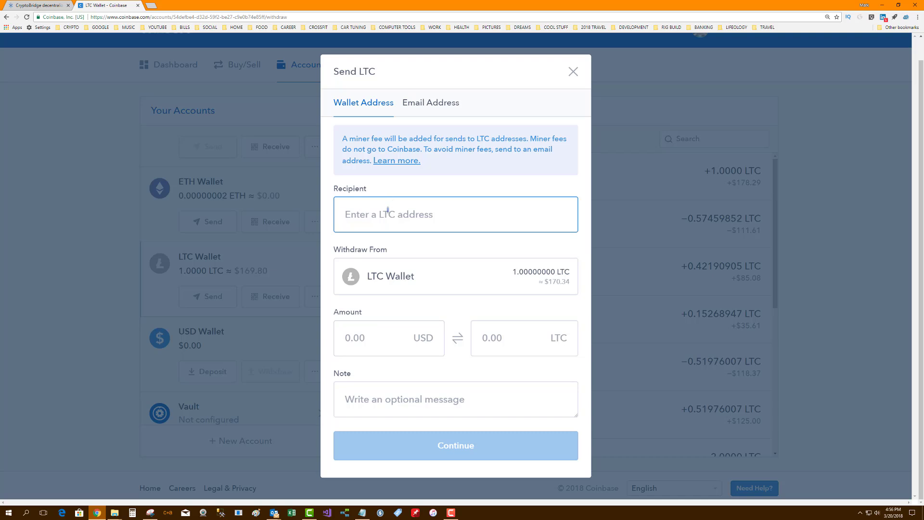
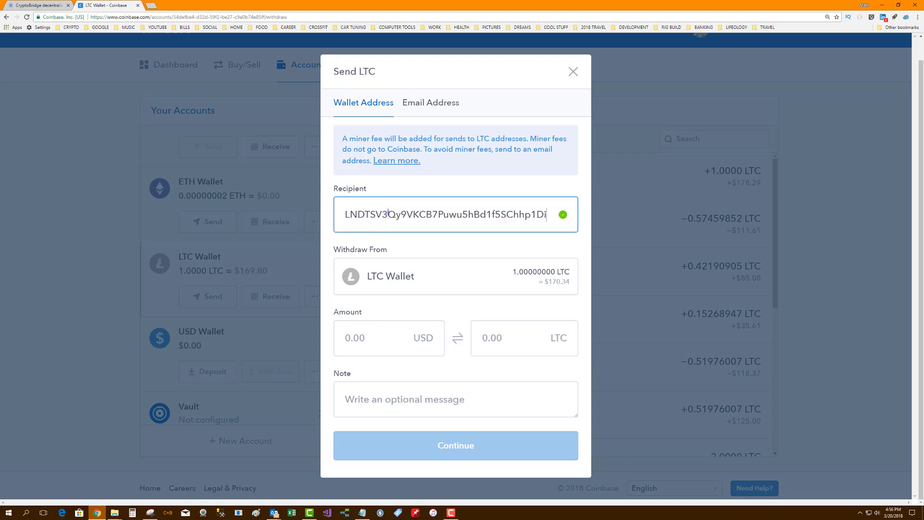
Fill the send form with the pasted deposit address, Send Max 0.99986000 LTC and note 'deposit', then continue.
click(512, 345)
click(540, 341)
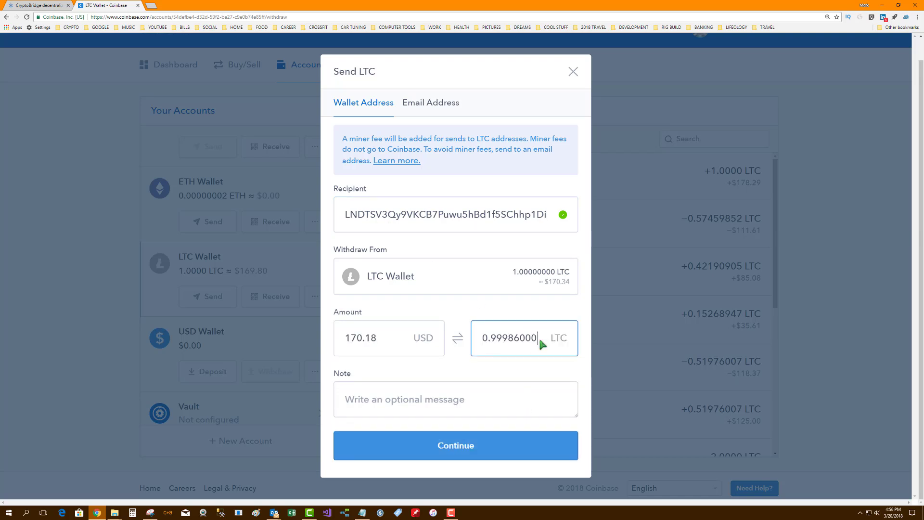
click(416, 401)
text(deposit)
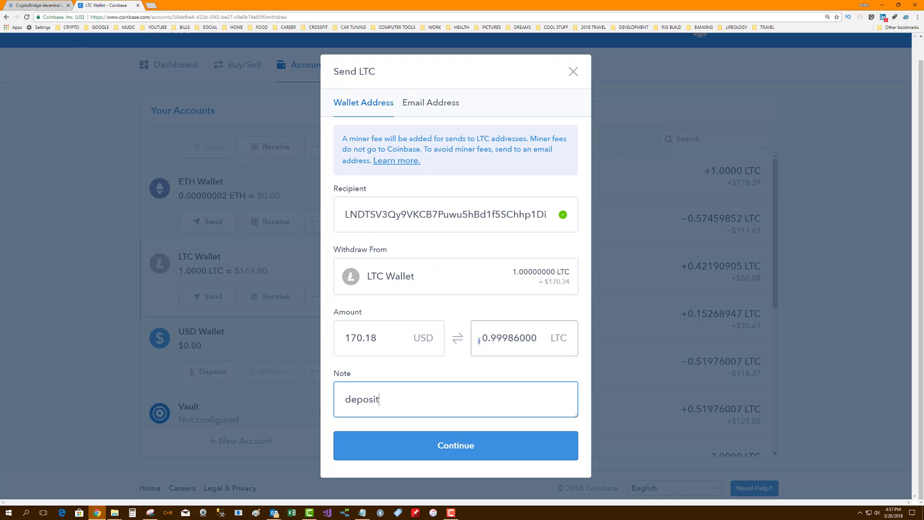
click(444, 447)
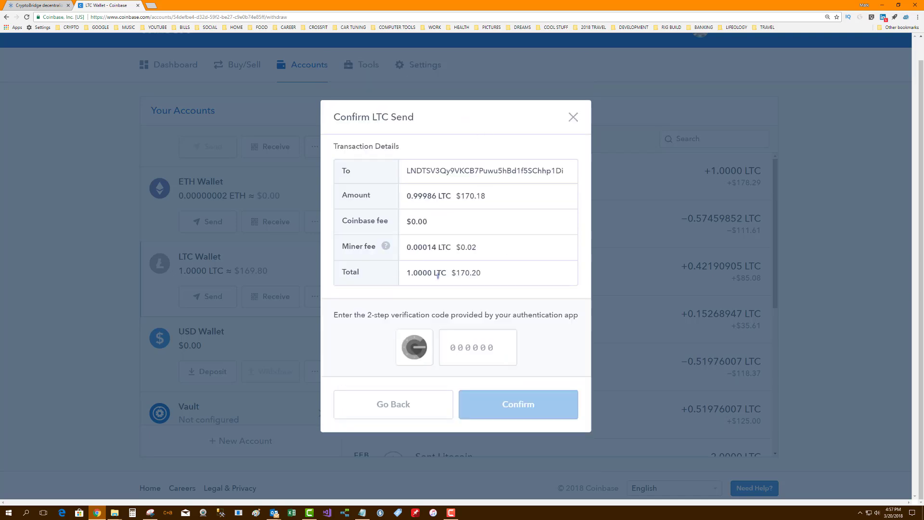
Enter the two-step code, replacing the expired one with a fresh code, and confirm the LTC send.
click(486, 343)
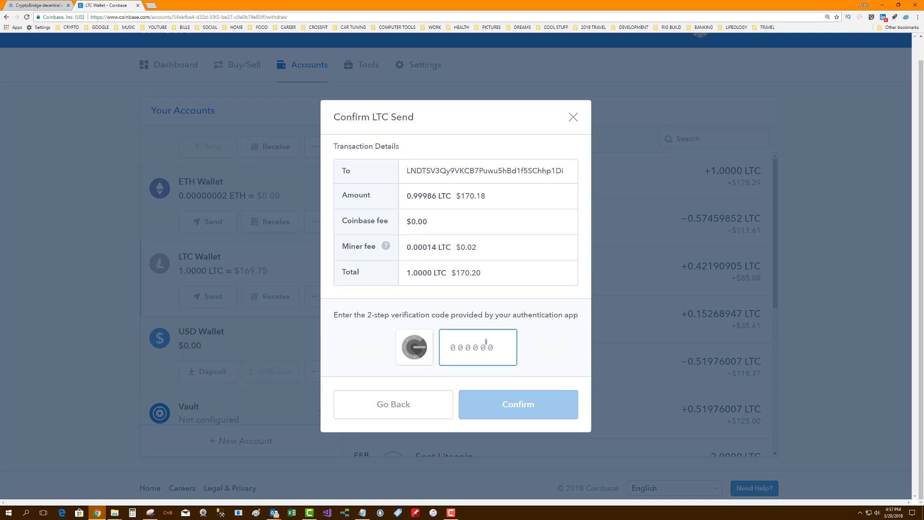
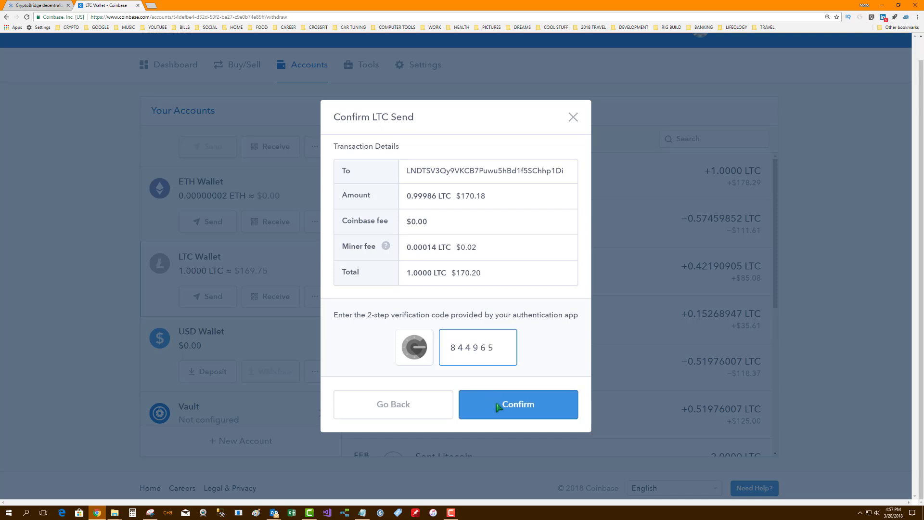
key(ctrl+a)
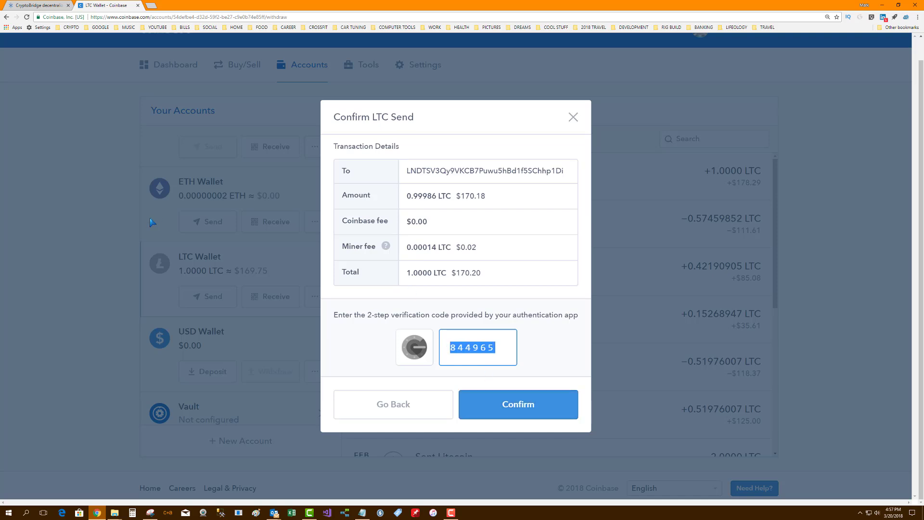
key(BackSpace)
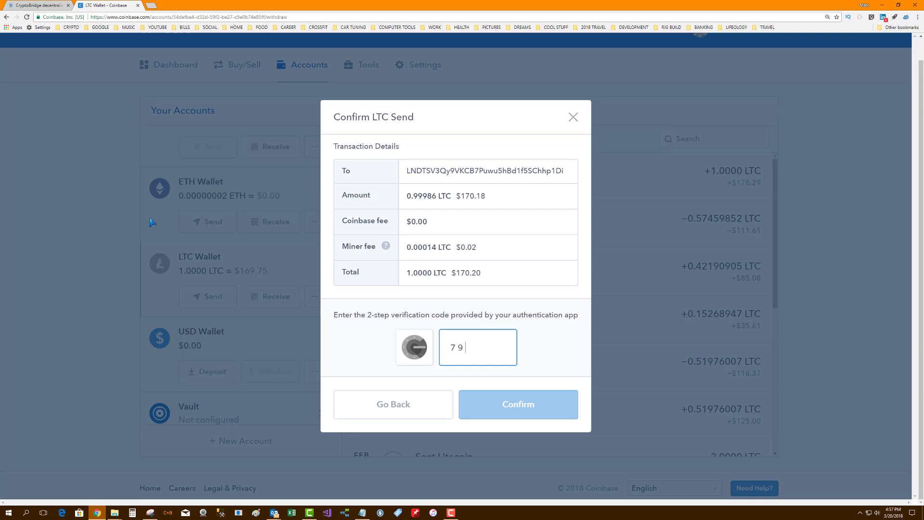
click(491, 410)
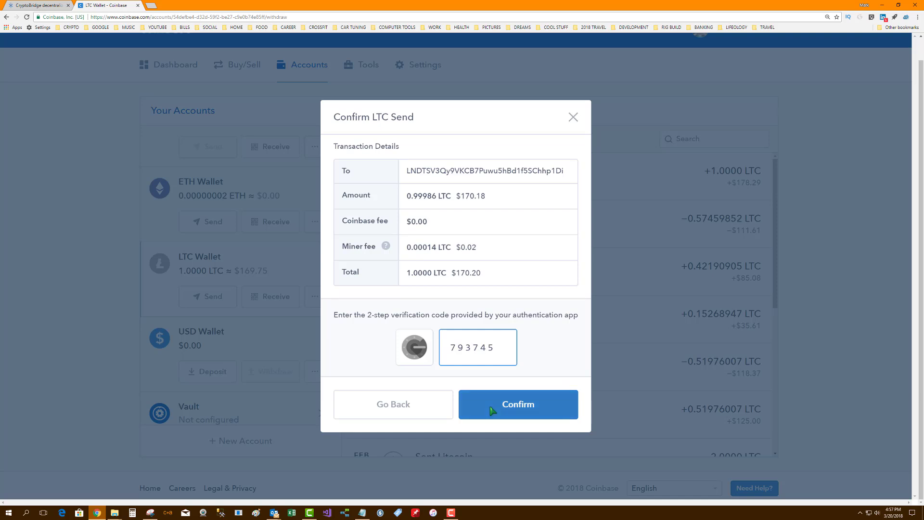
click(491, 410)
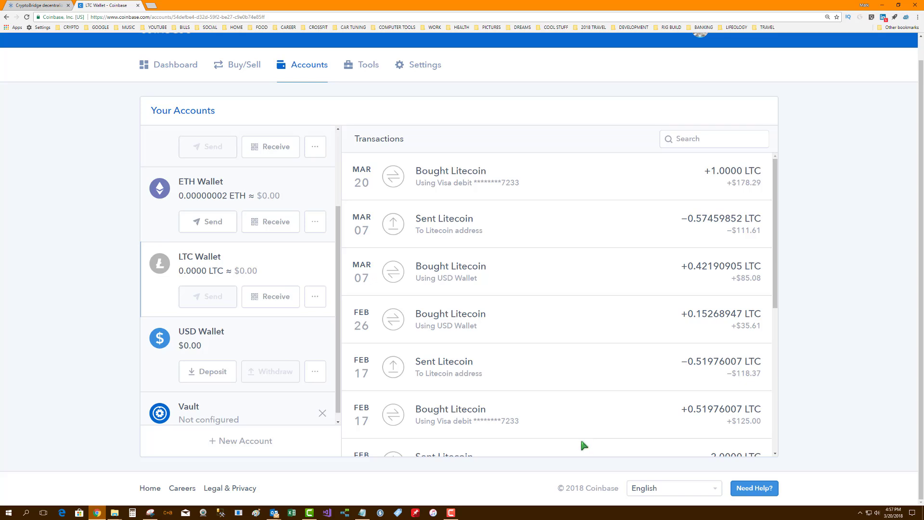
Switch to CryptoBridge to see the LTC current balance of 0.99986000 LTC.
click(39, 5)
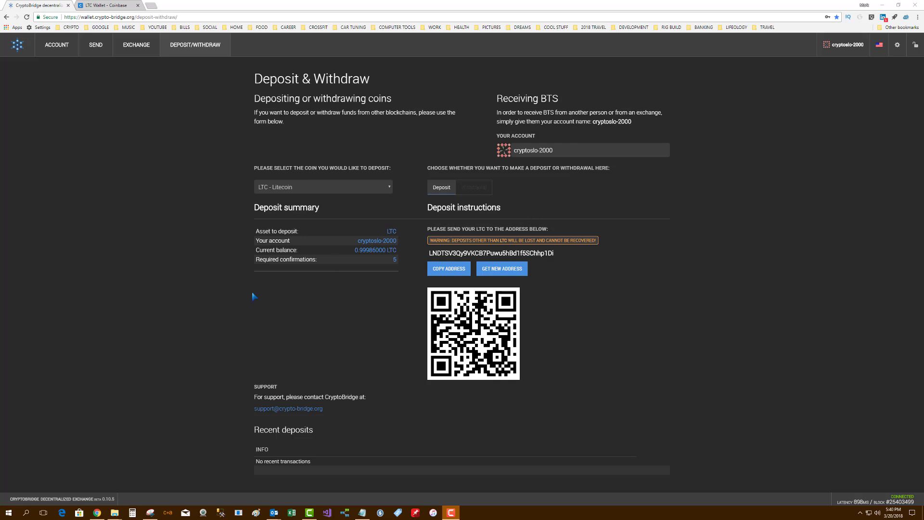
Check the 0.99986000 LTC entry in Account activity, then open LTC/BTC with the market filter set to LTC.
click(57, 44)
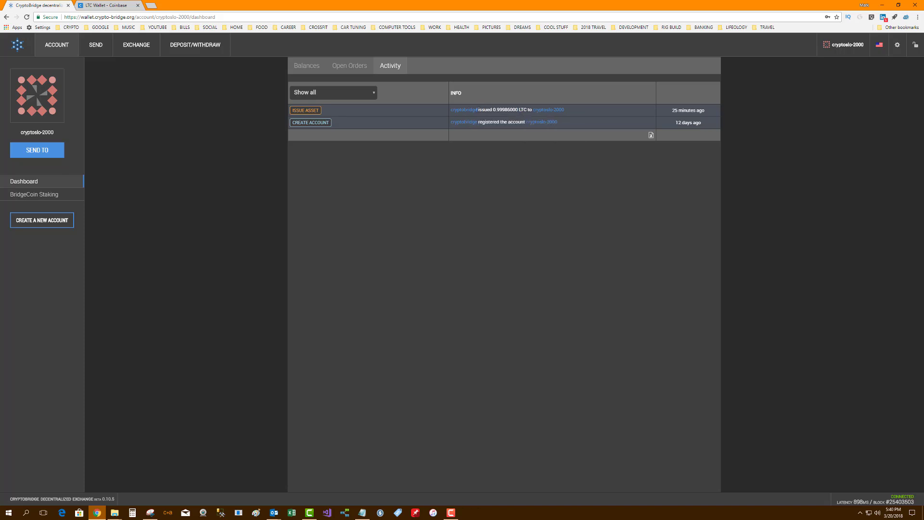
drag(479, 110, 538, 110)
click(136, 48)
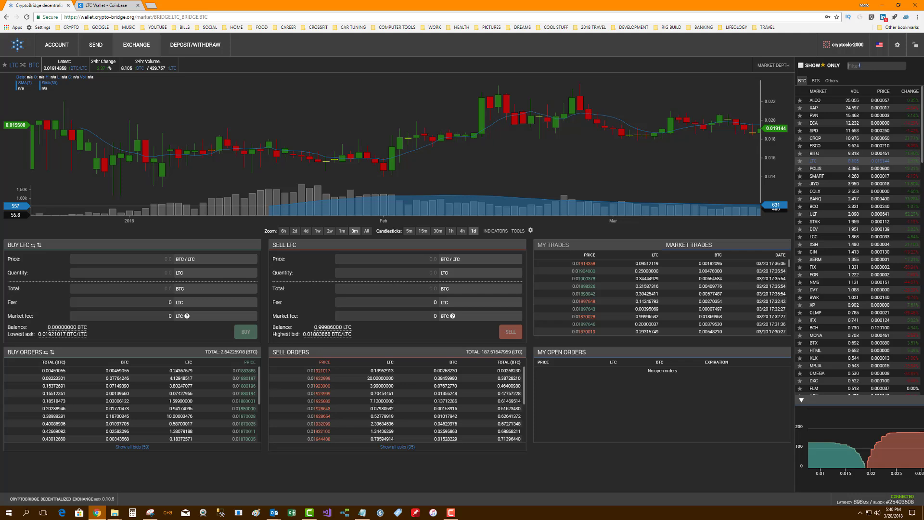
click(860, 66)
text(LTC)
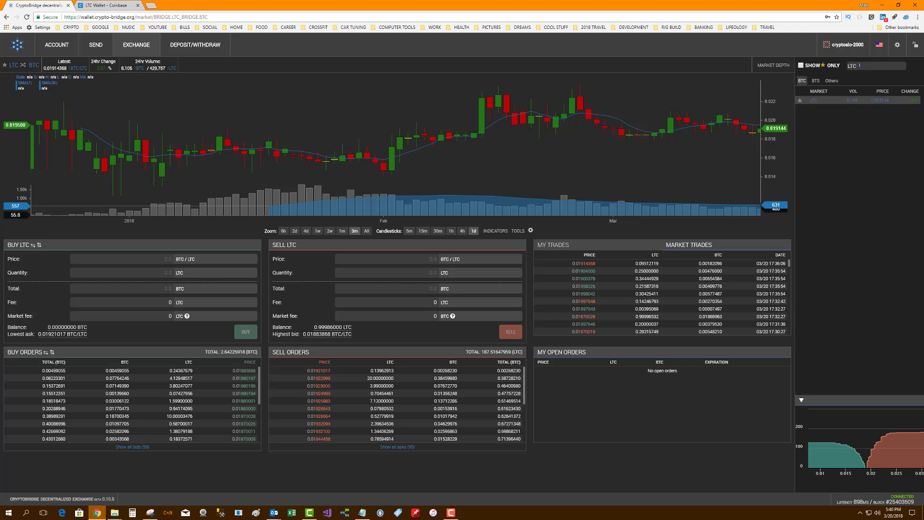